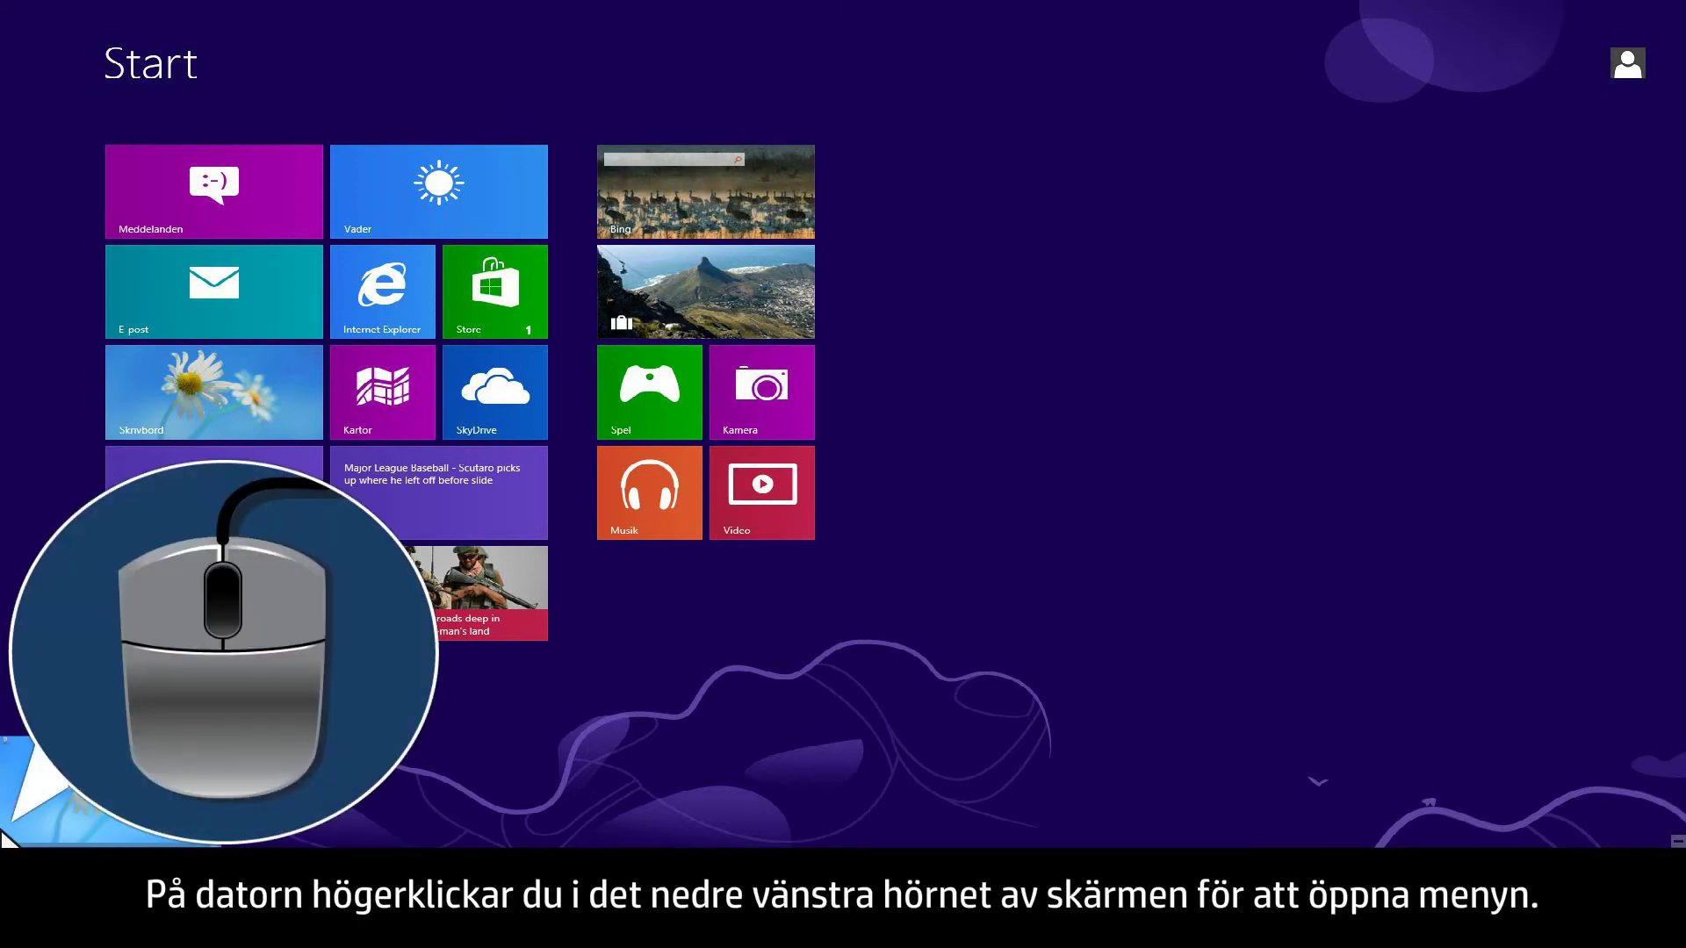
Step: Choose Sök from the bottom-left power-user menu to open the Search pane
{"action": "right_click", "coordinate": [4, 839]}
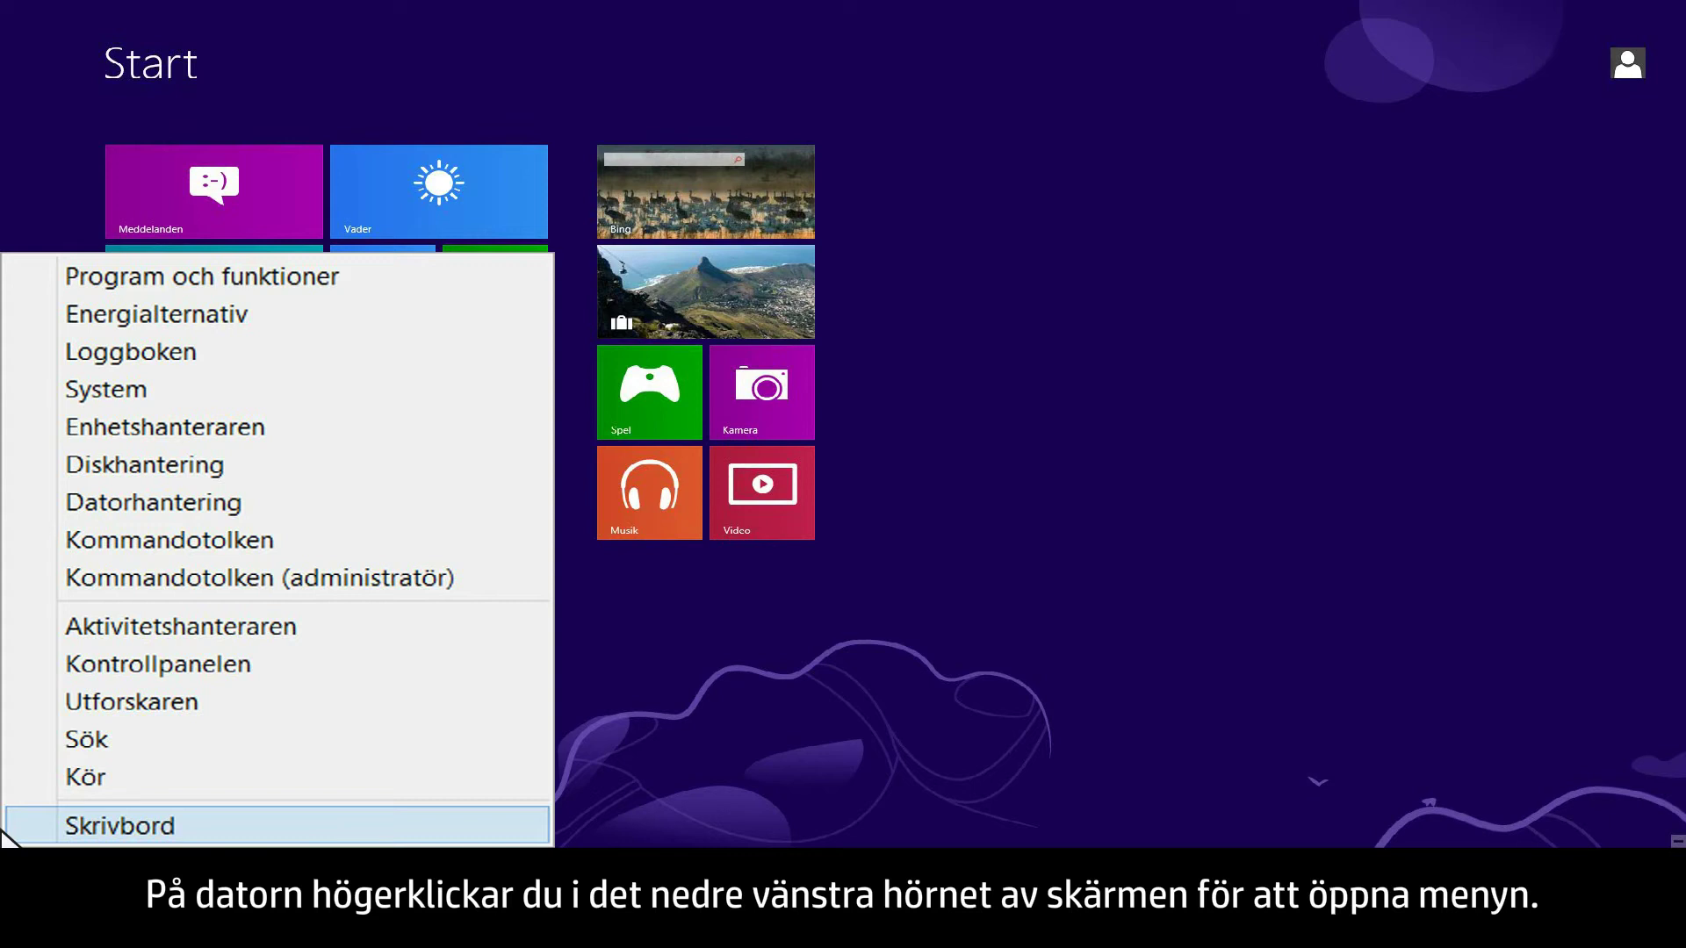
{"action": "left_click", "coordinate": [117, 739]}
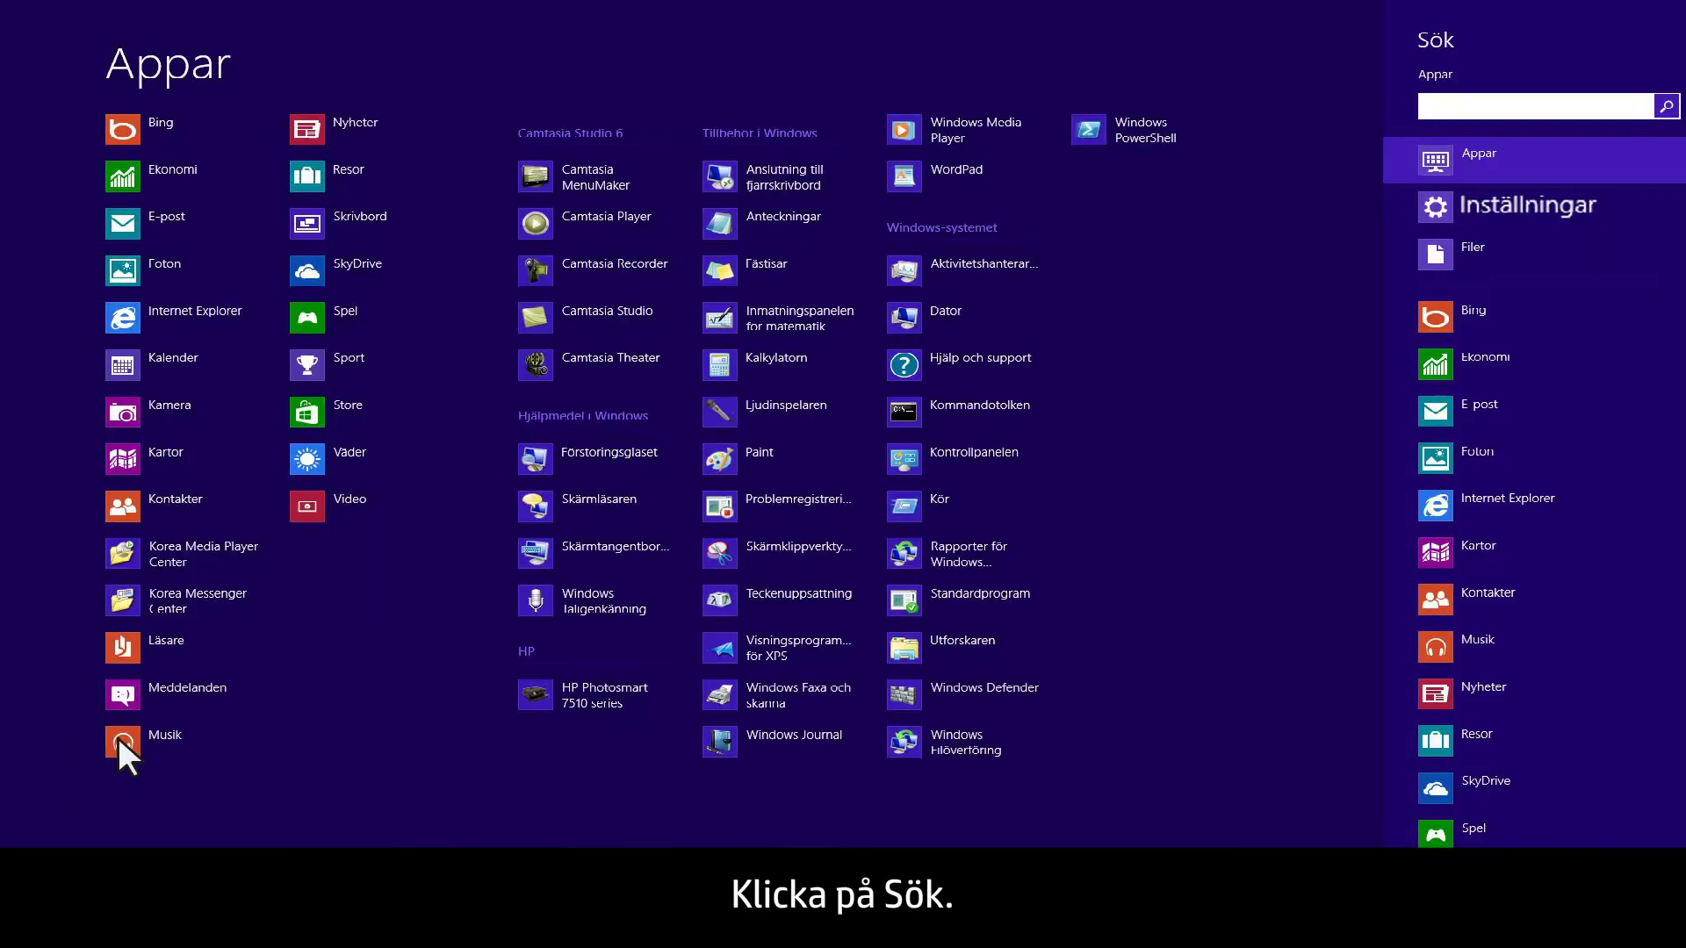
Step: Limit the search to Inställningar (Settings) for 'Enheter och skrivare'
{"action": "left_click", "coordinate": [1524, 201]}
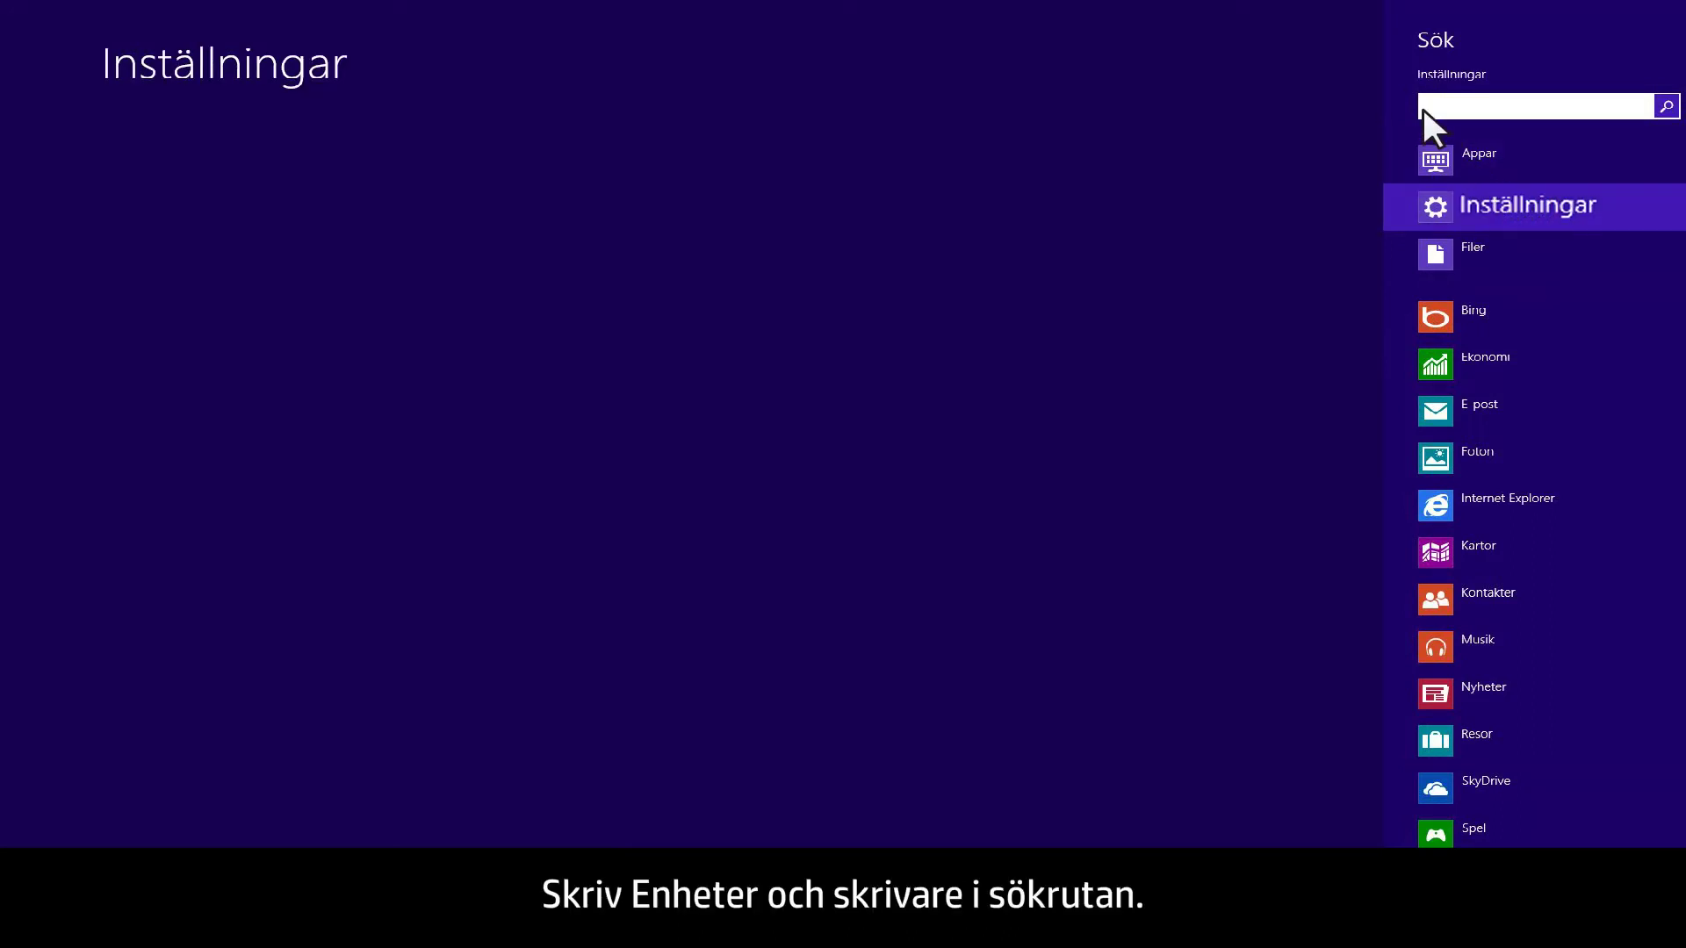
{"action": "type", "text": "Enheter"}
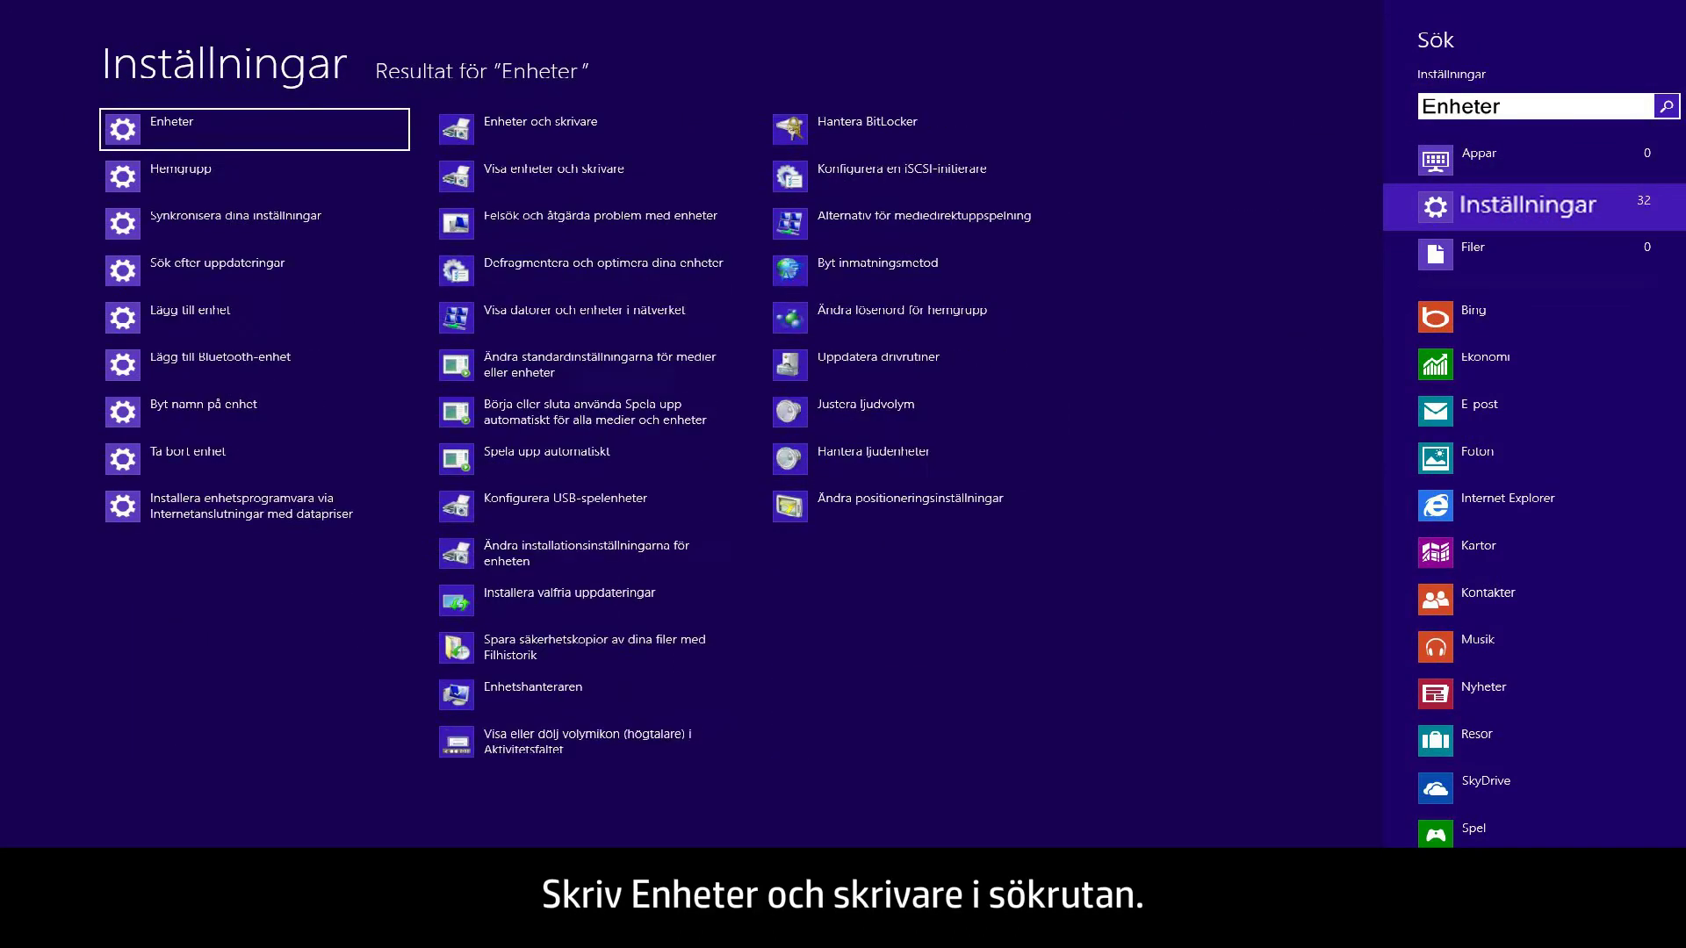
{"action": "type", "text": " och skrivare"}
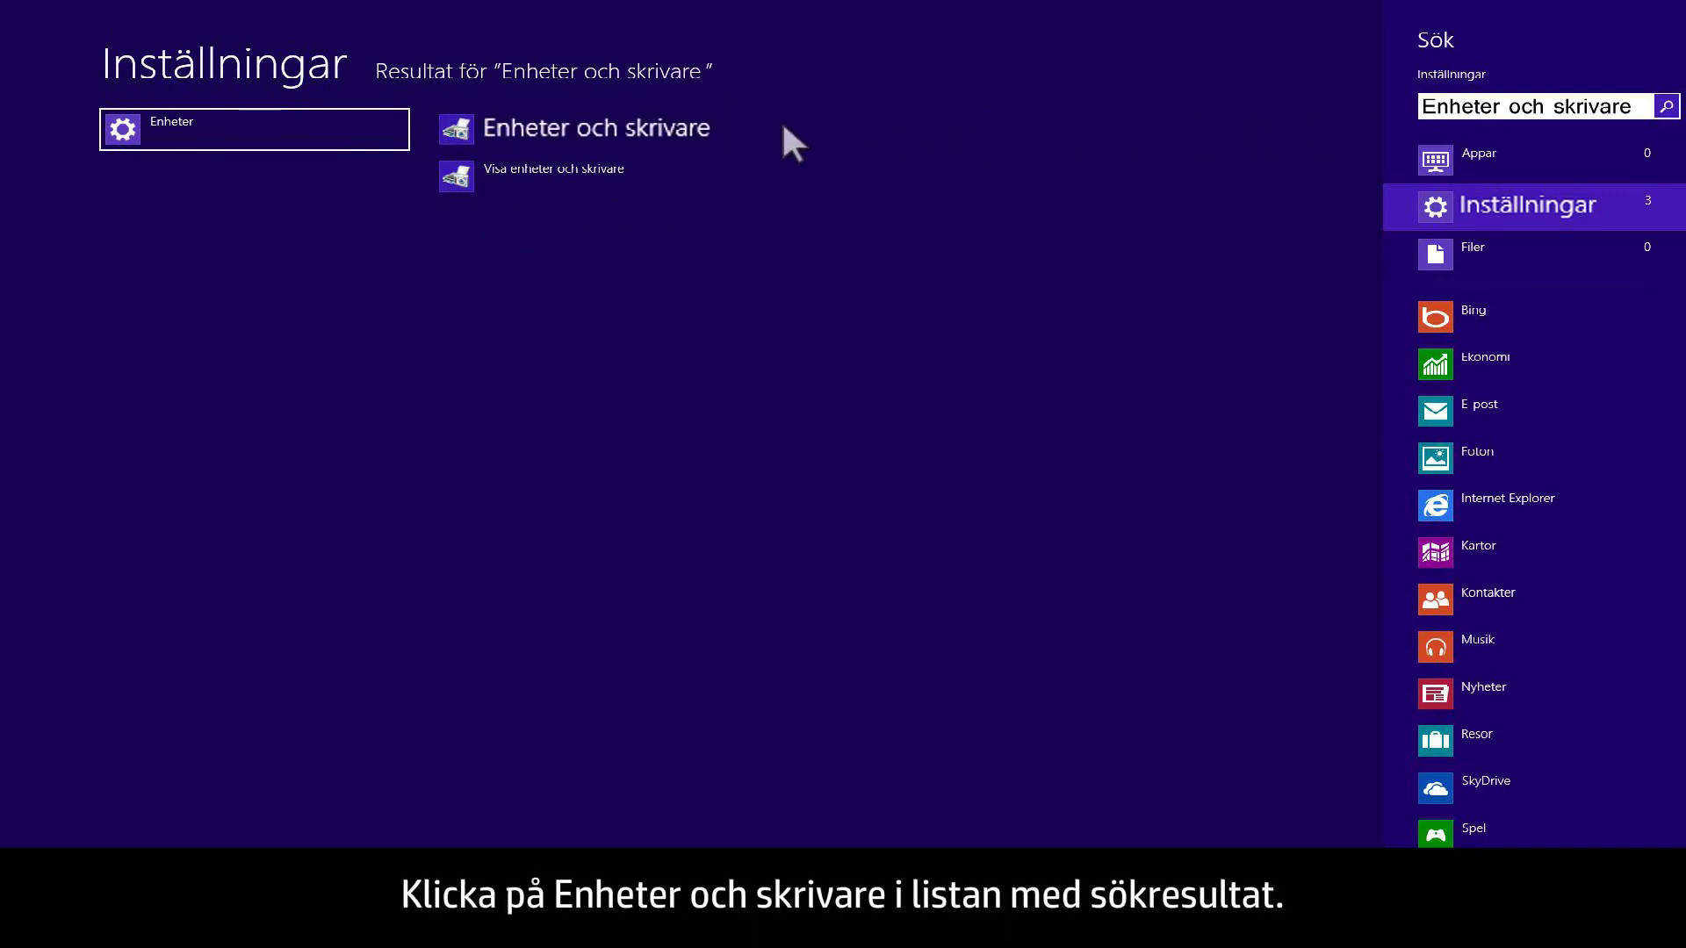
Step: Open Enheter och skrivare and view the HP Photosmart 7510 series print jobs
{"action": "left_click", "coordinate": [547, 125]}
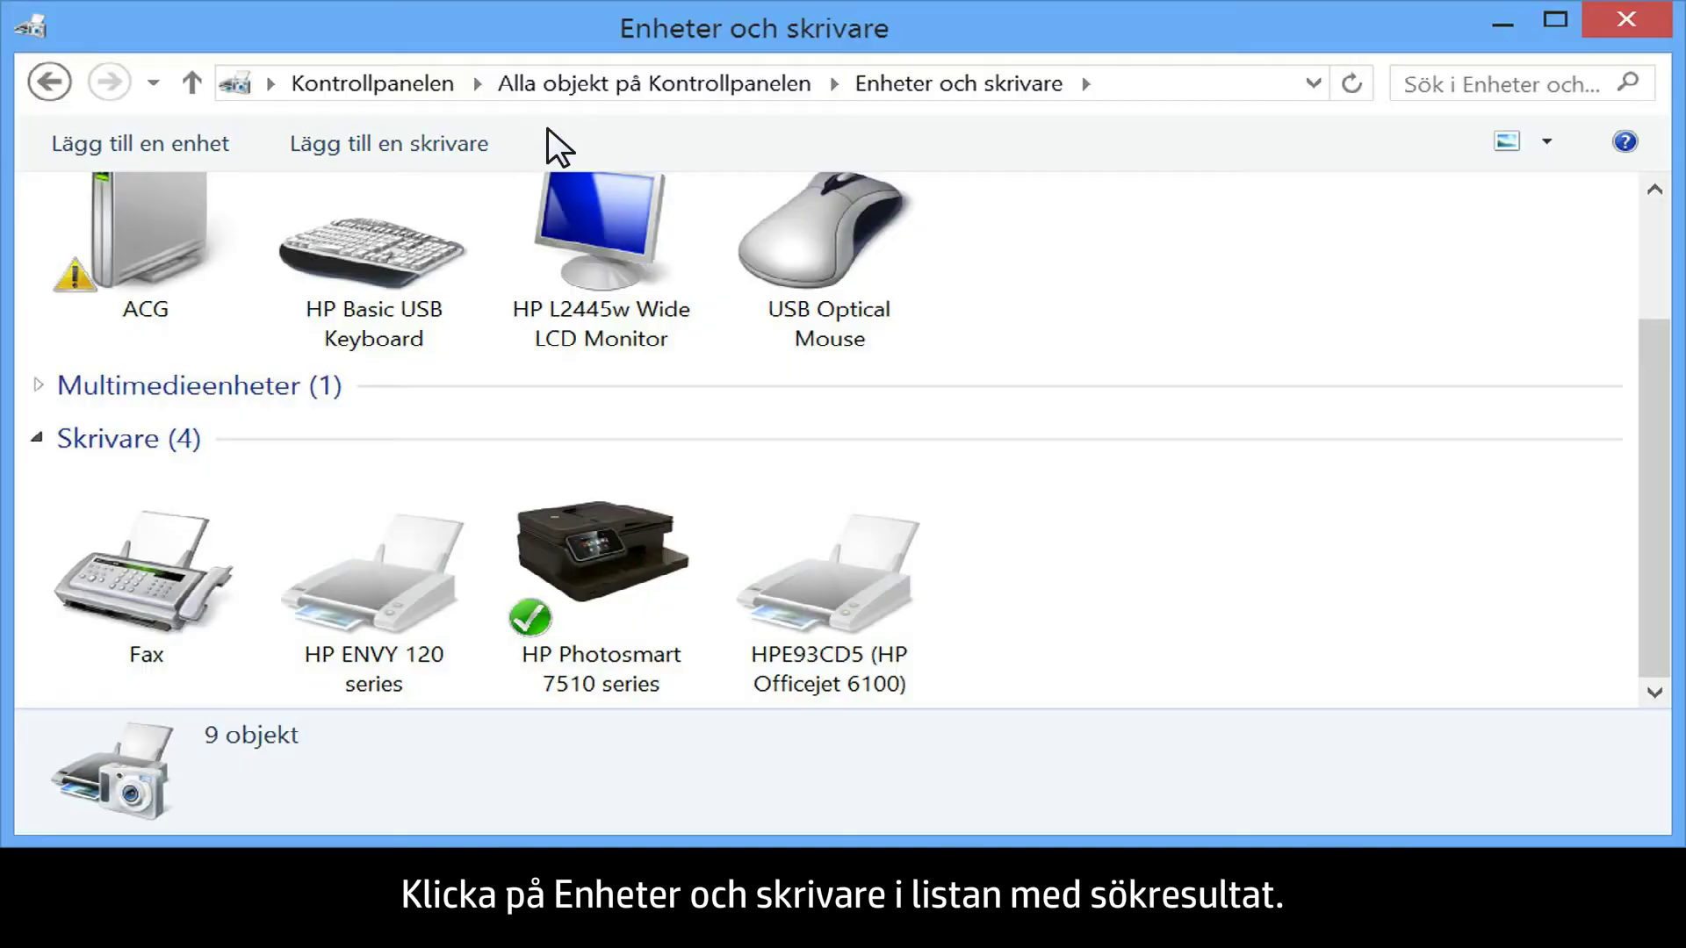
{"action": "left_click", "coordinate": [551, 569]}
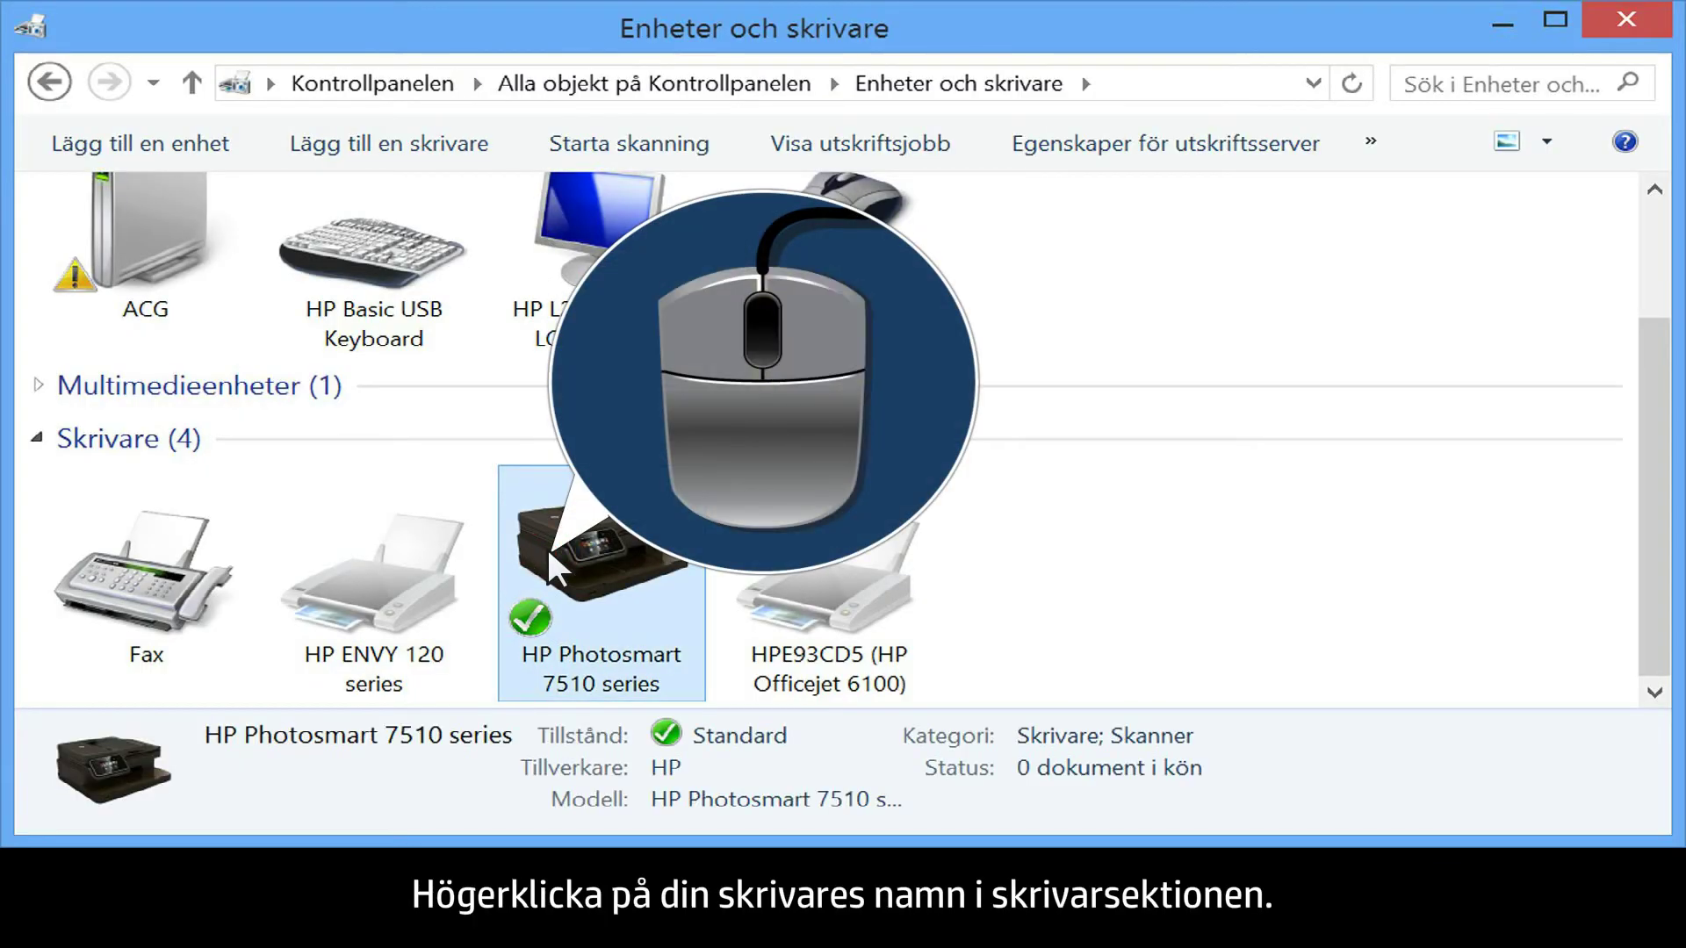
{"action": "right_click", "coordinate": [551, 570]}
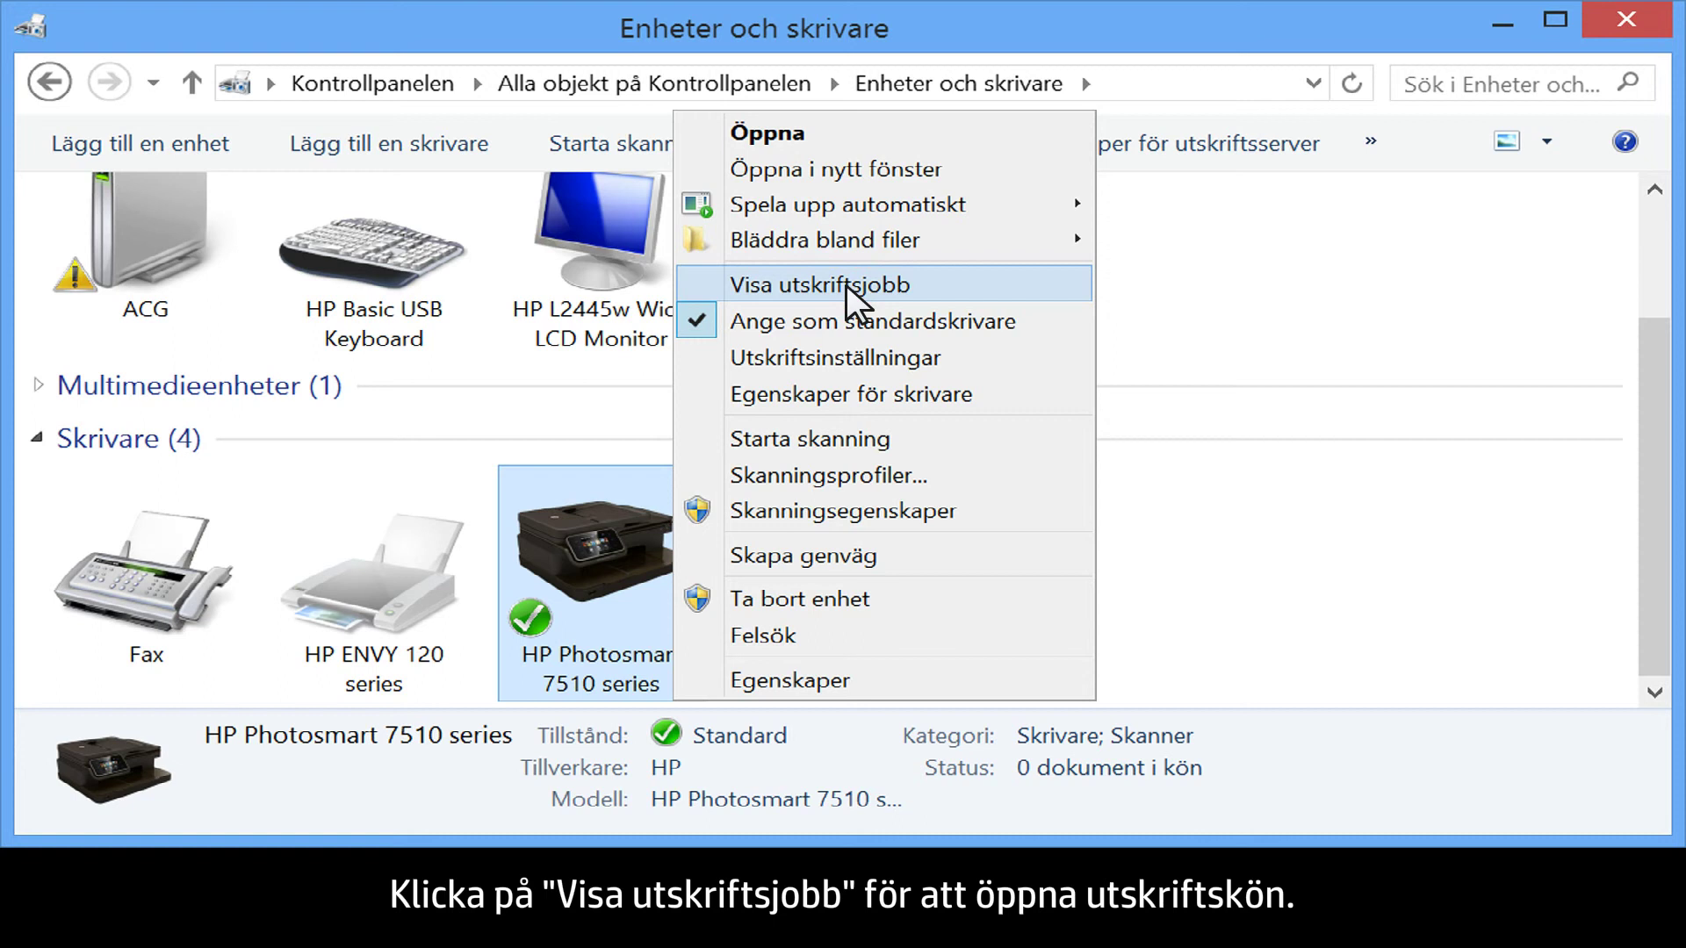
{"action": "left_click", "coordinate": [848, 297]}
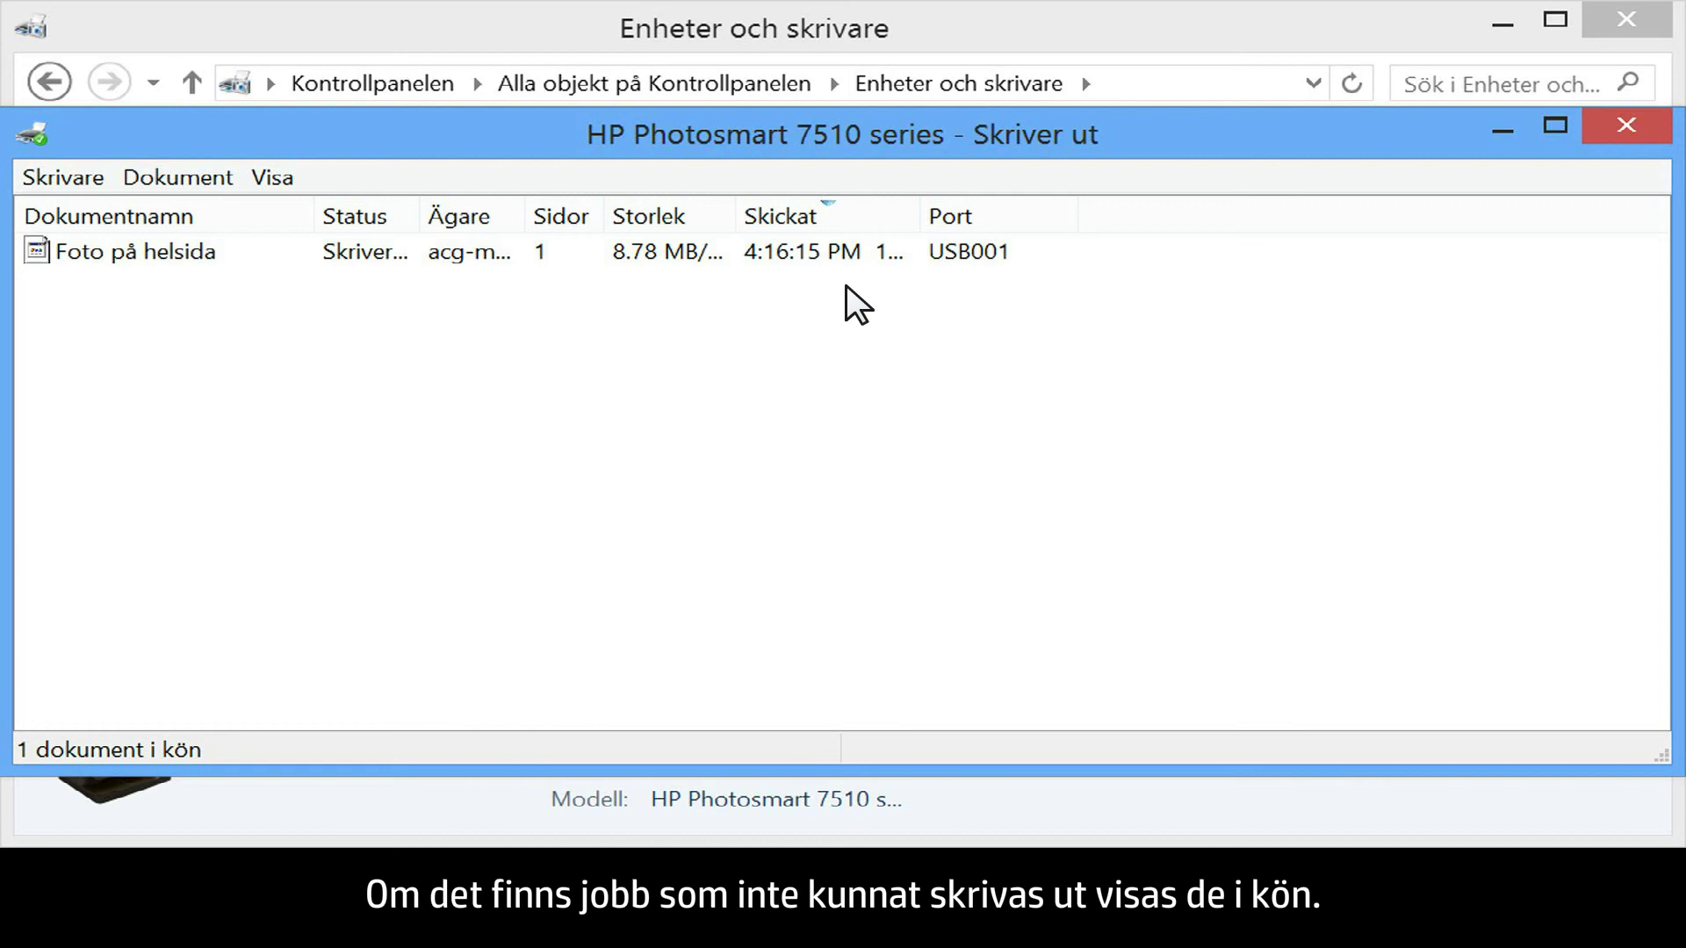
Step: Choose Skrivare > Avbryt alla dokument and confirm with Ja
{"action": "left_click", "coordinate": [71, 179]}
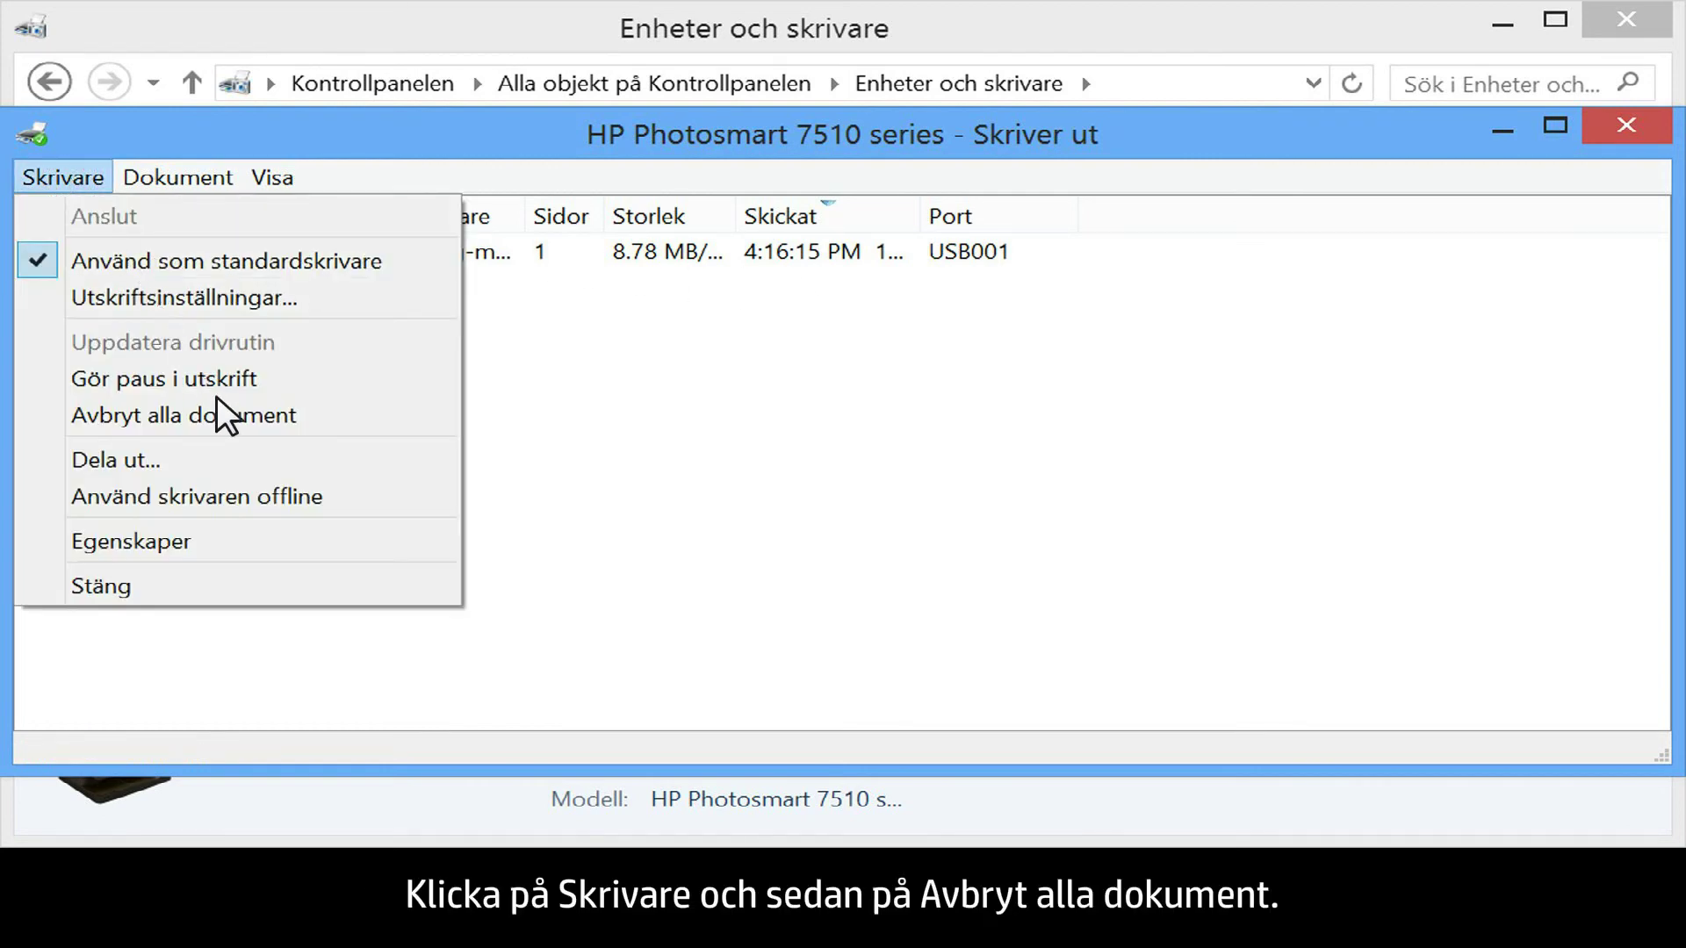
{"action": "left_click", "coordinate": [231, 419]}
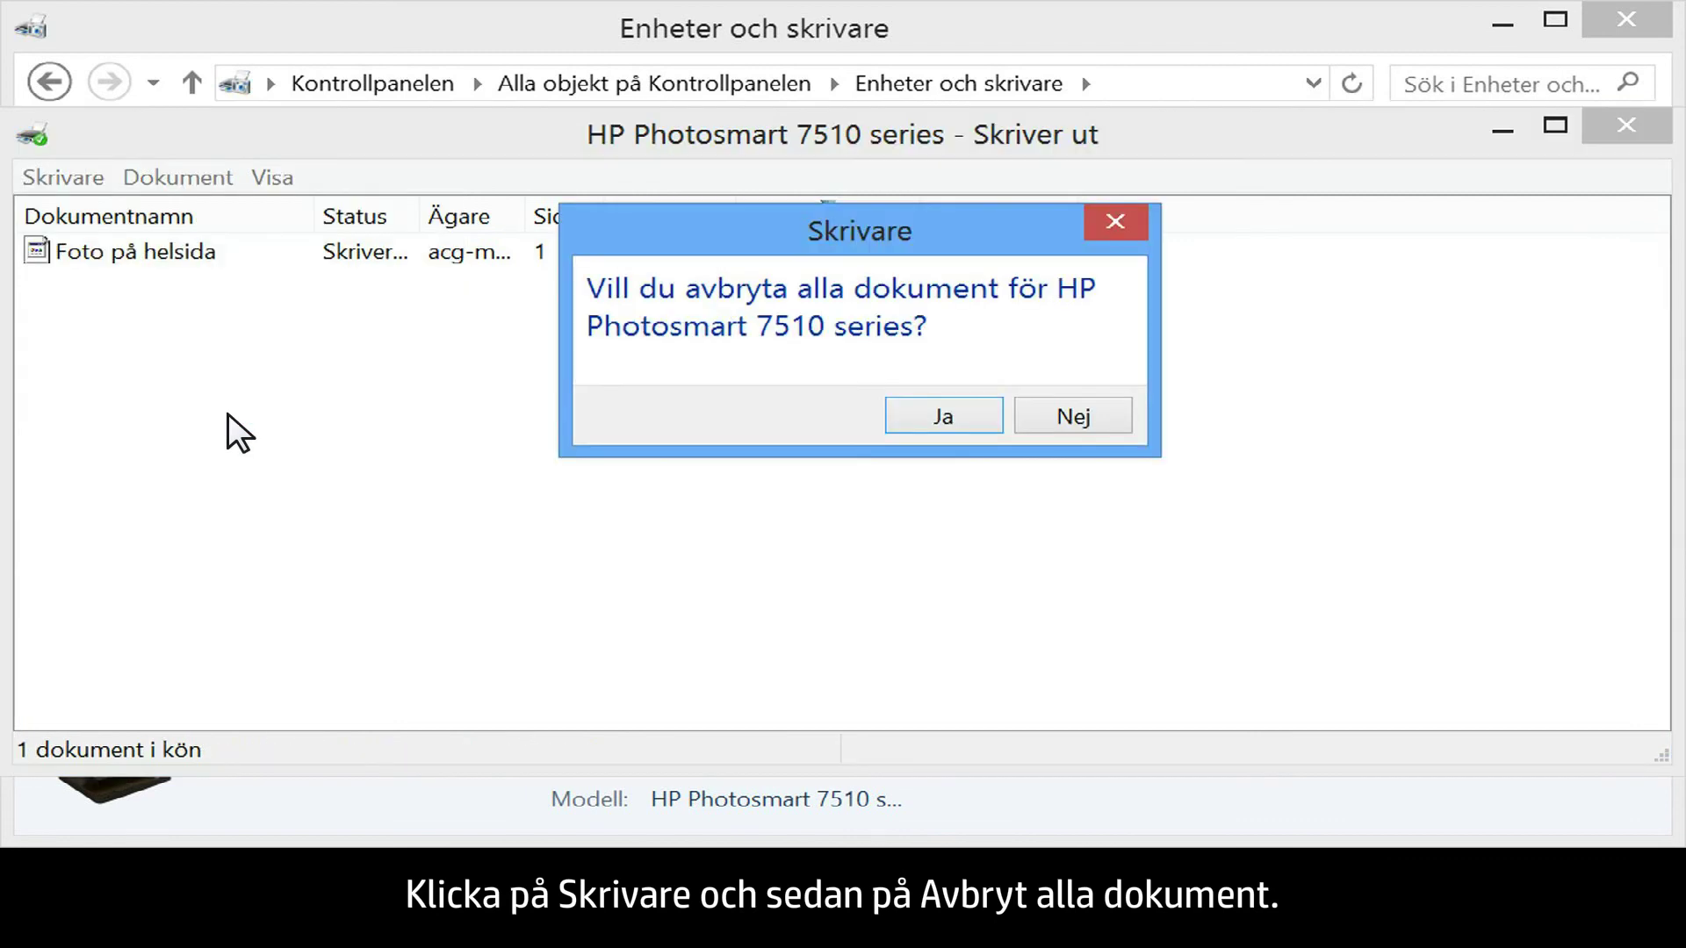
{"action": "left_click", "coordinate": [941, 419]}
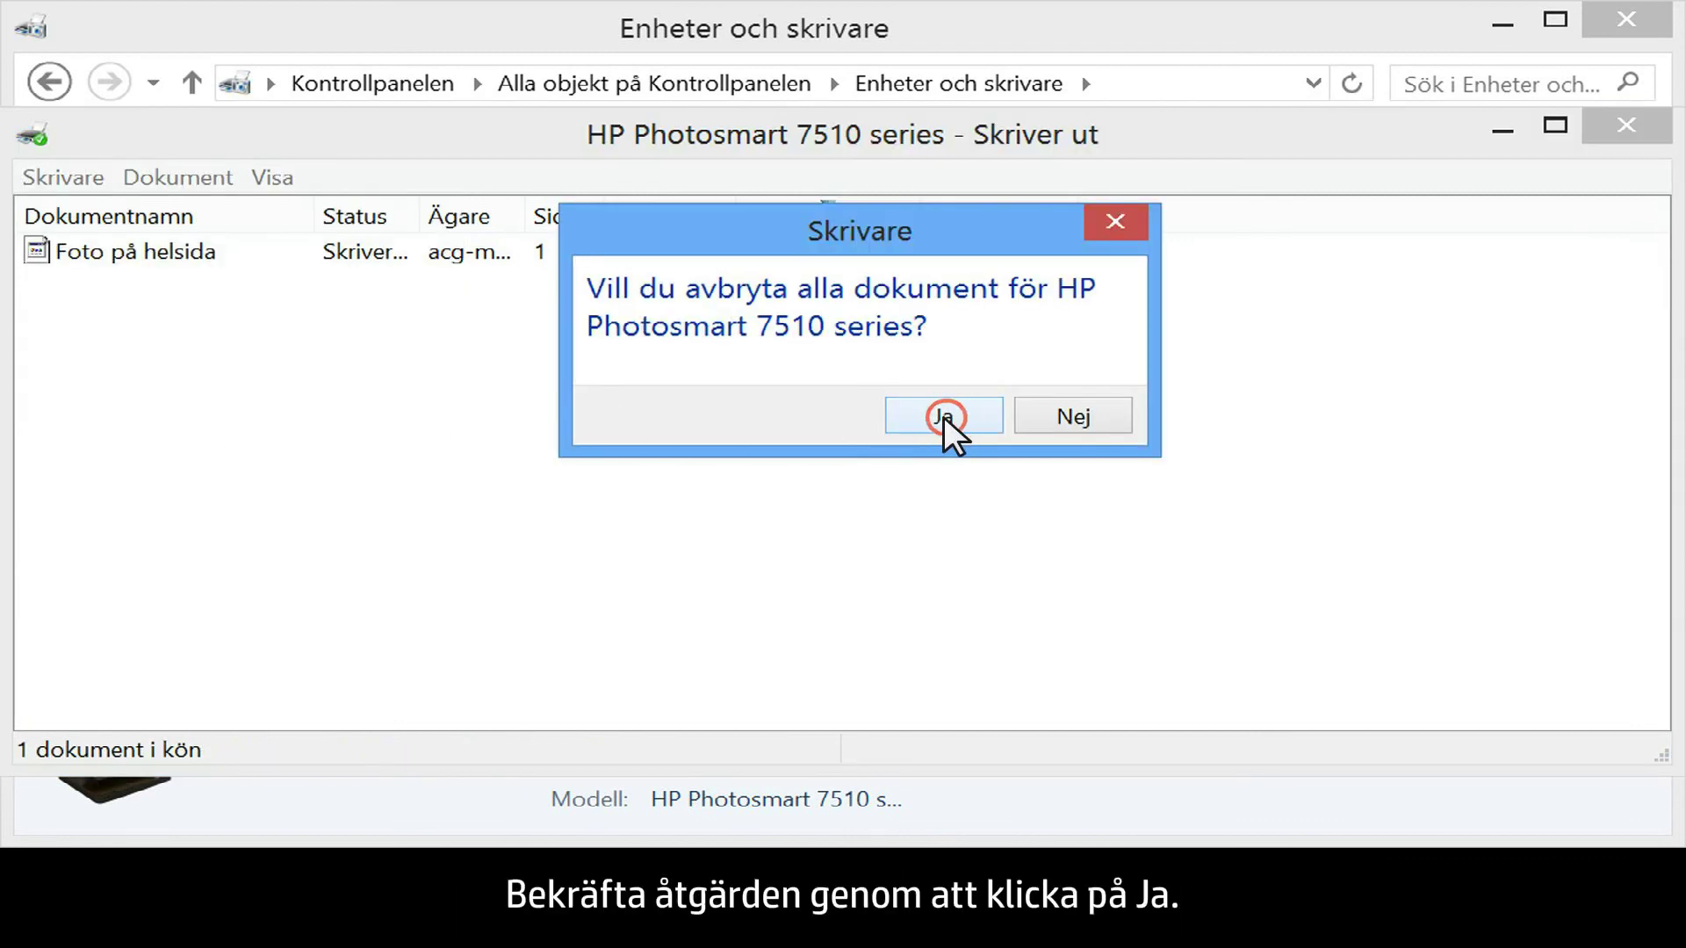